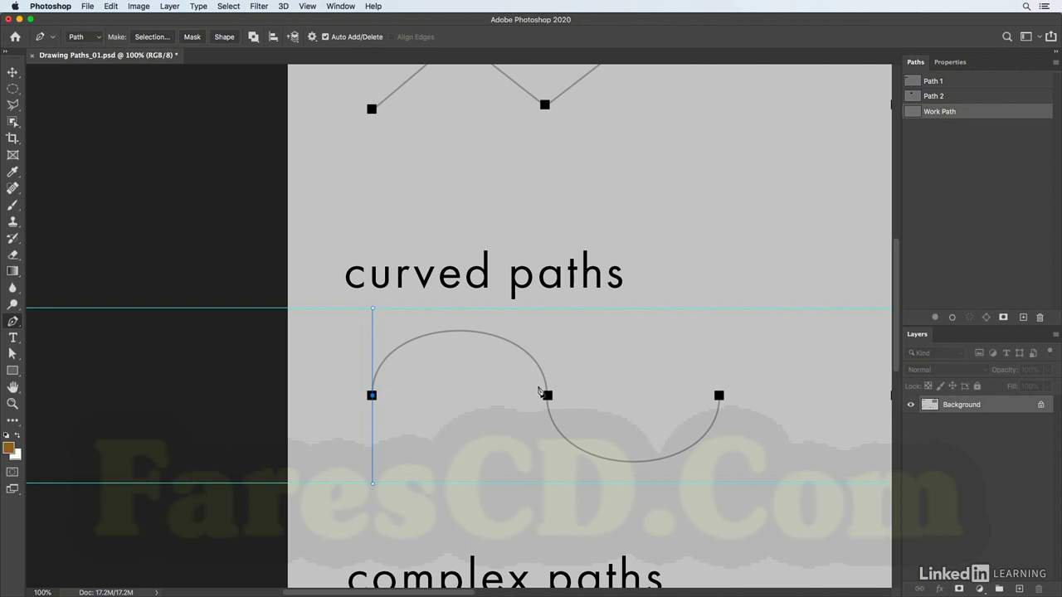
Step: Complete the S-shaped curved path through the middle and end squares, extending vertical direction lines down, then up, to the guides
left_click_drag(549, 397, 564, 481)
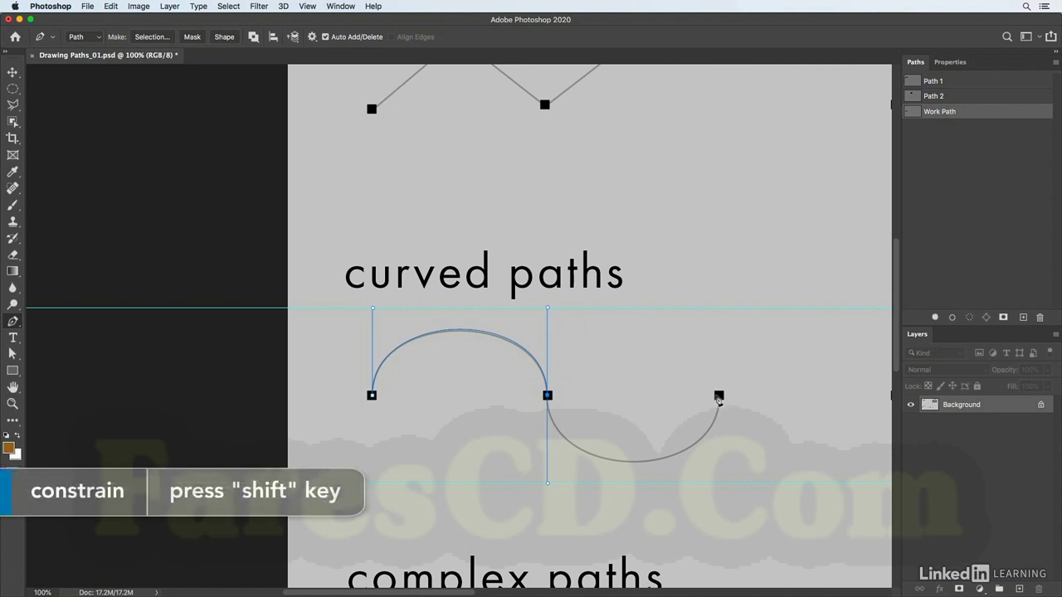
left_click_drag(718, 397, 710, 314)
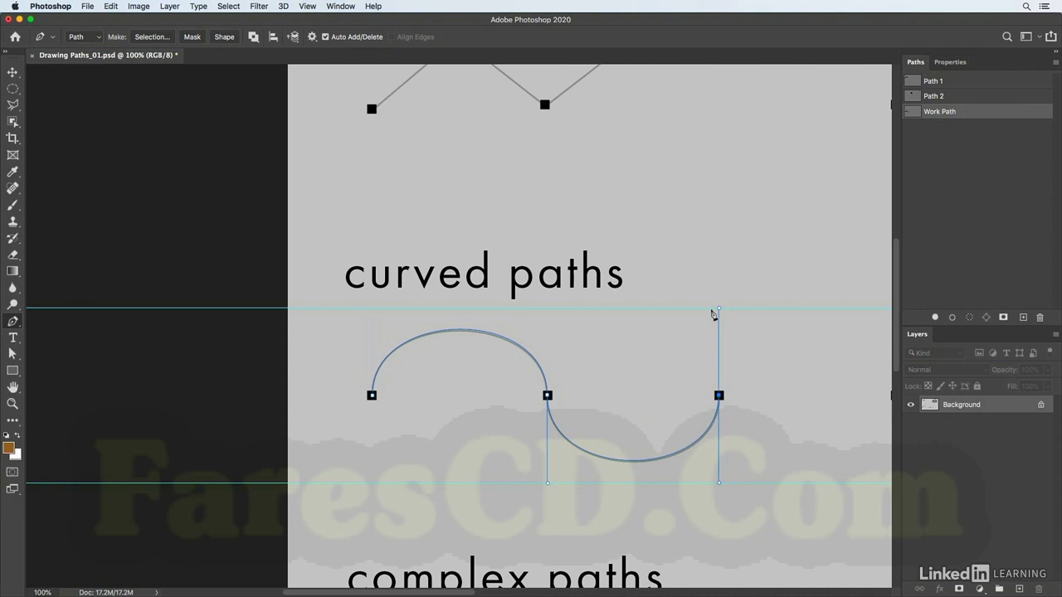
Step: Try moving the whole S-shaped path with the Path Selection Tool, and undo the move
key("a")
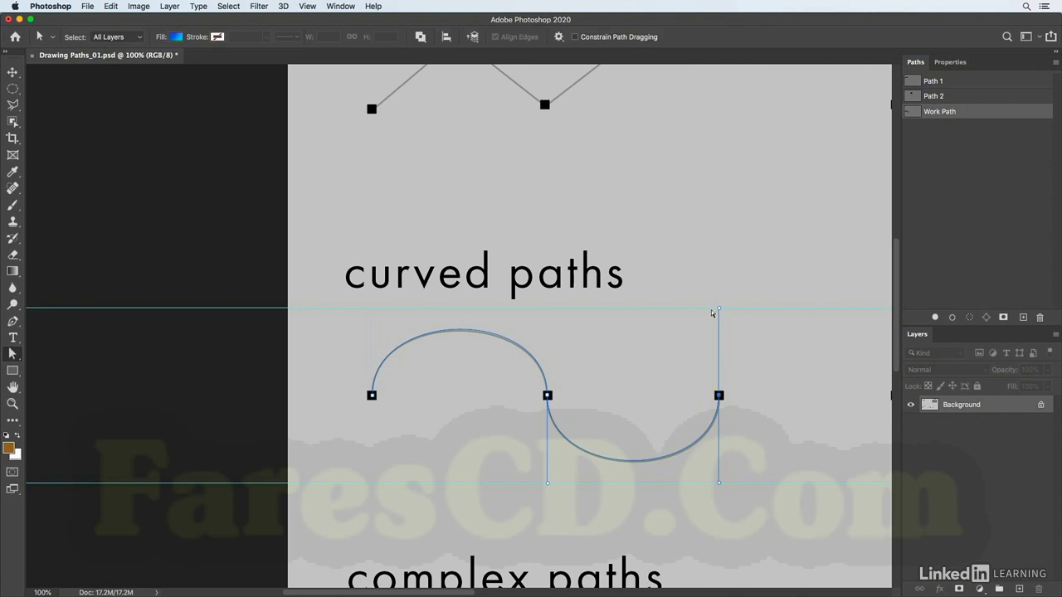
right_click(12, 355)
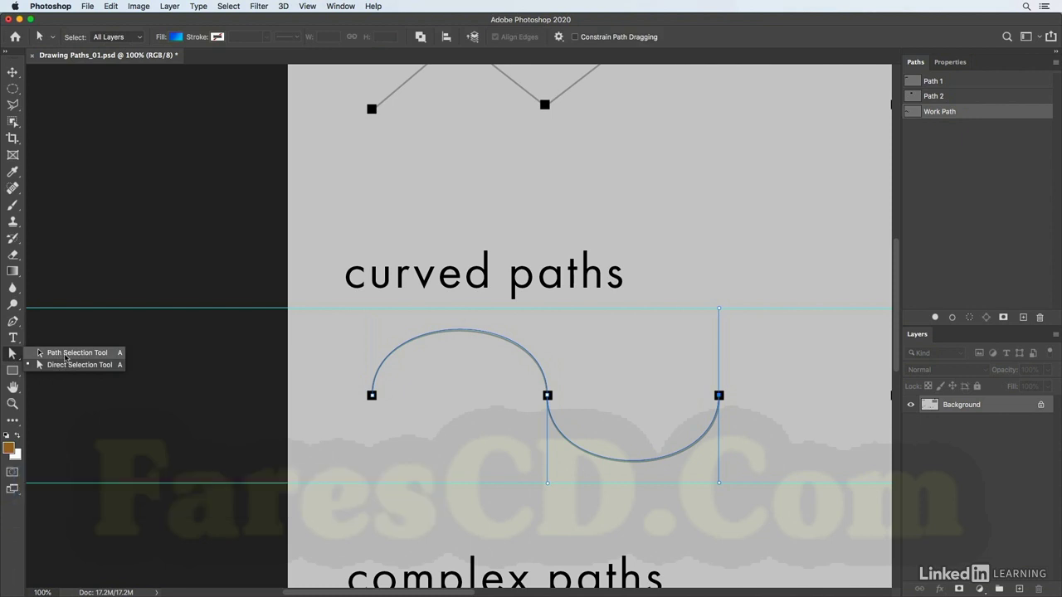
left_click(65, 357)
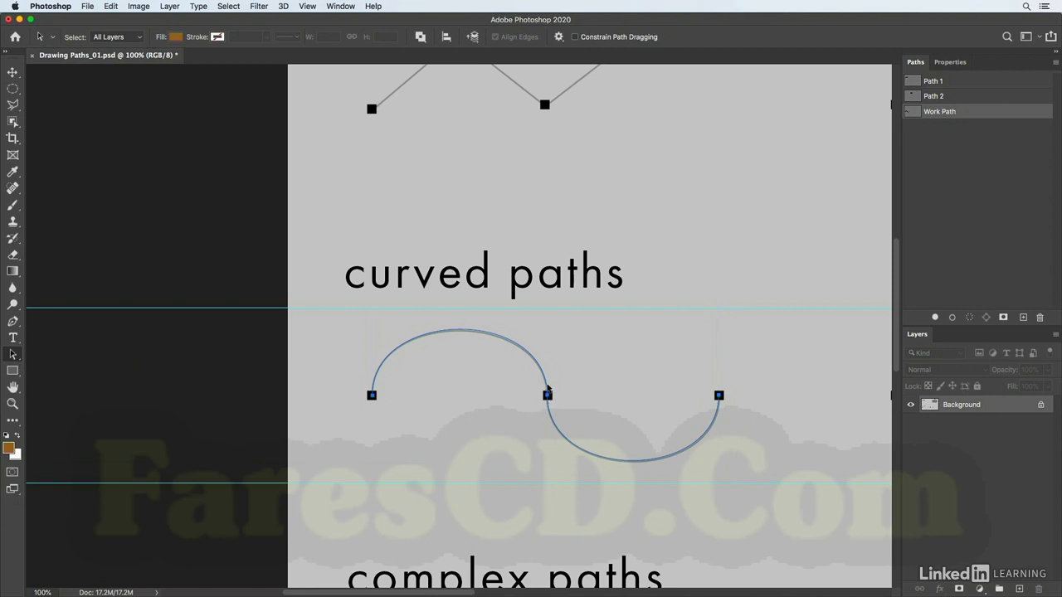
left_click_drag(546, 387, 688, 384)
key("super+z")
Step: Try reshaping the S-shaped path's middle anchor, curve segment and end direction line with the Direct Selection Tool, and undo the changes
left_click(13, 358)
left_click(66, 365)
left_click(548, 397)
left_click_drag(548, 397, 548, 448)
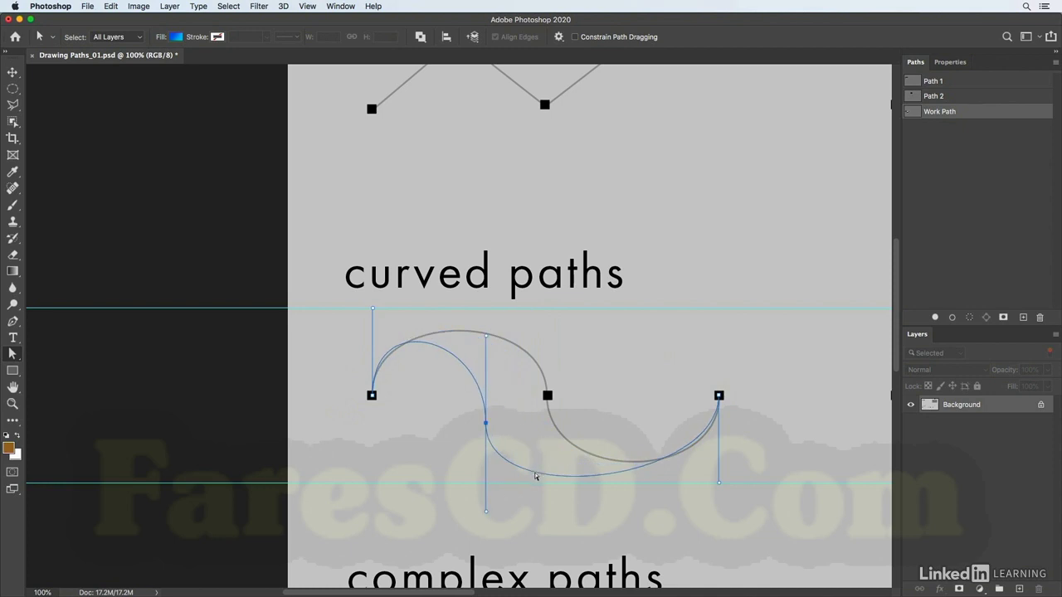
left_click_drag(536, 475, 553, 450)
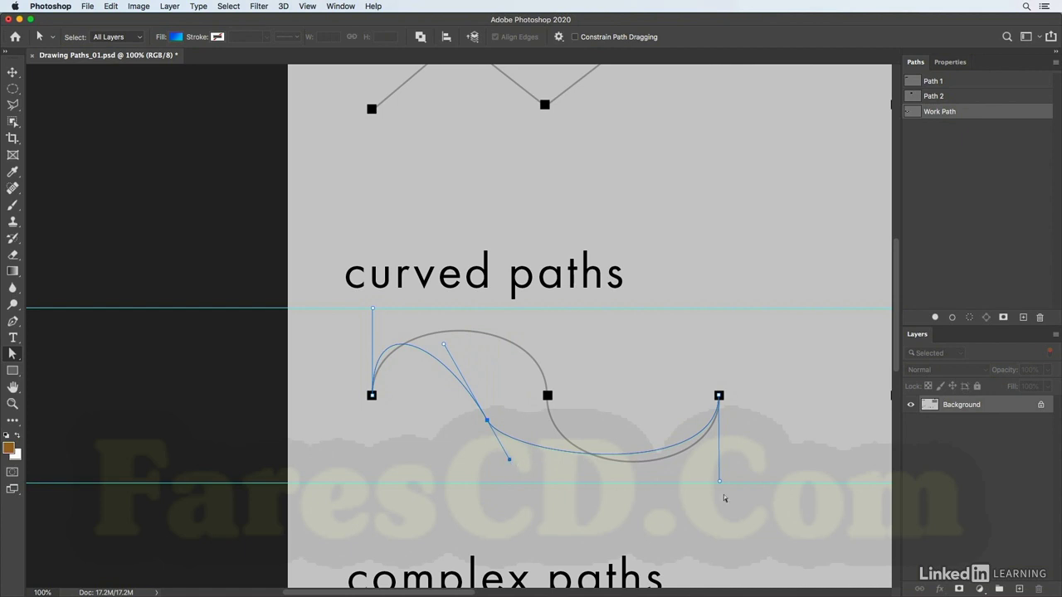
left_click_drag(720, 484, 824, 377)
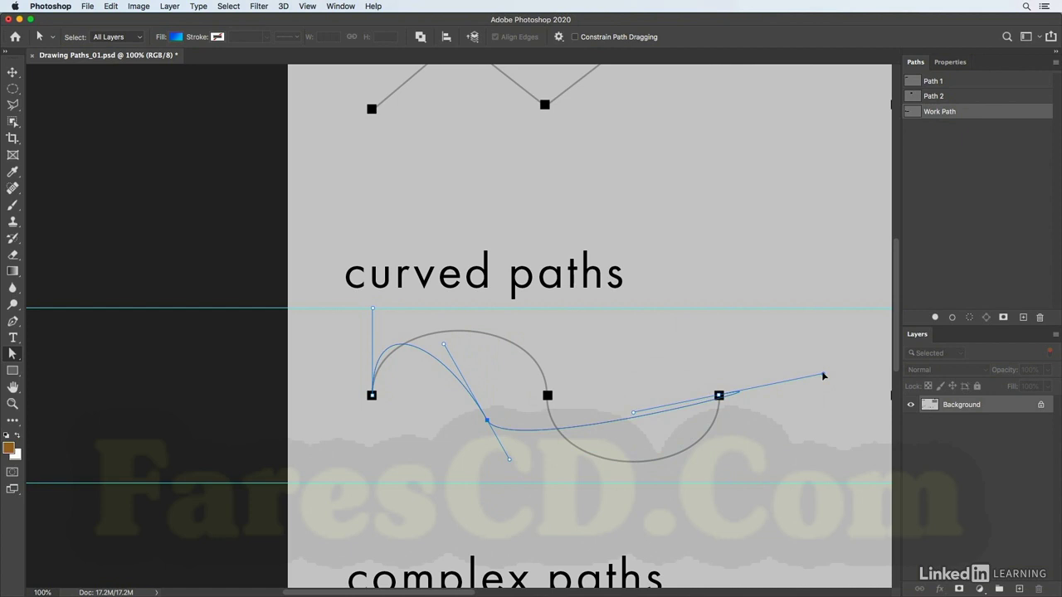
key("super+z")
key("super+z")
key("super+z")
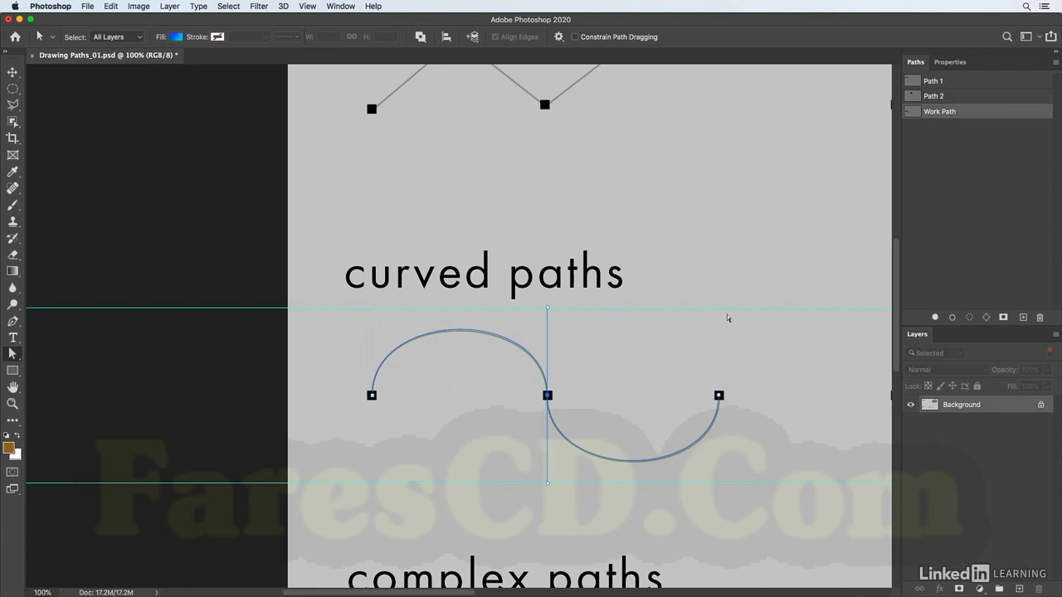
Step: Deselect the path and trace the double wave with the Pen tool through its three squares, extending each direction line up to the guide
left_click(756, 369)
key("p")
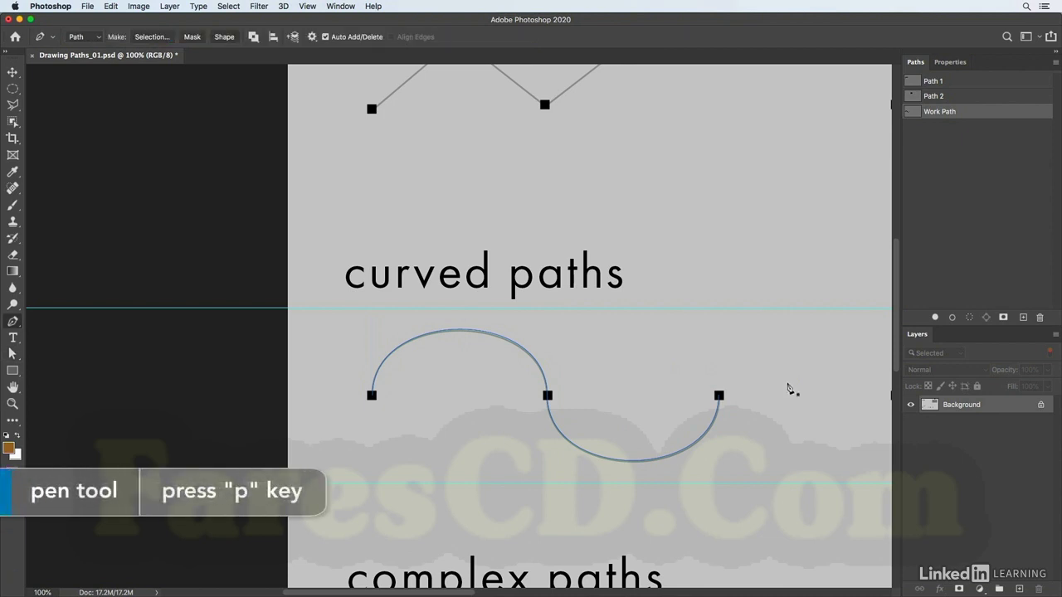
left_click_drag(777, 385, 185, 387)
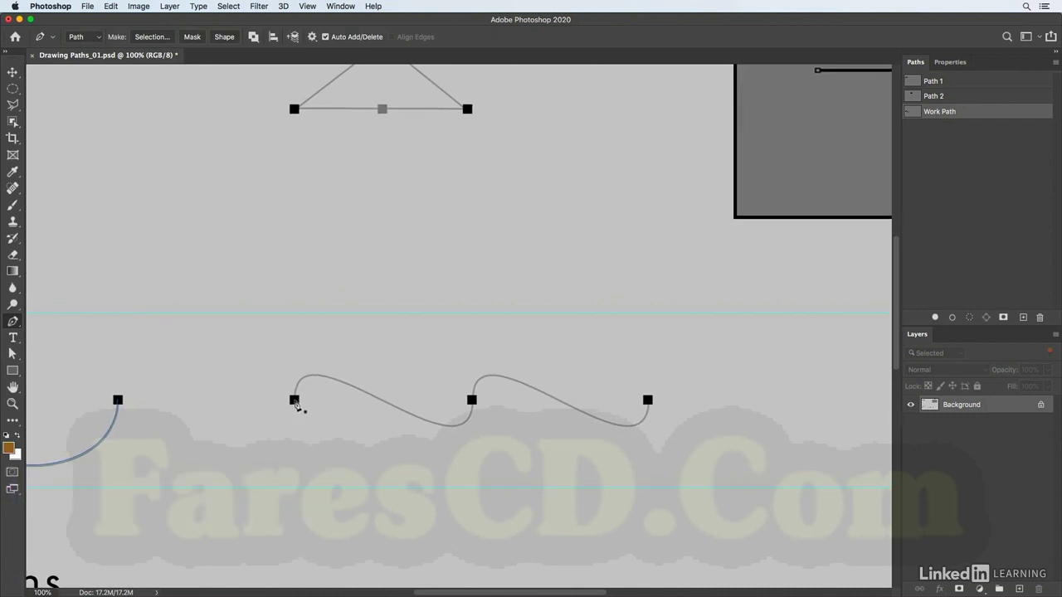
left_click_drag(295, 401, 294, 314)
left_click_drag(471, 400, 465, 312)
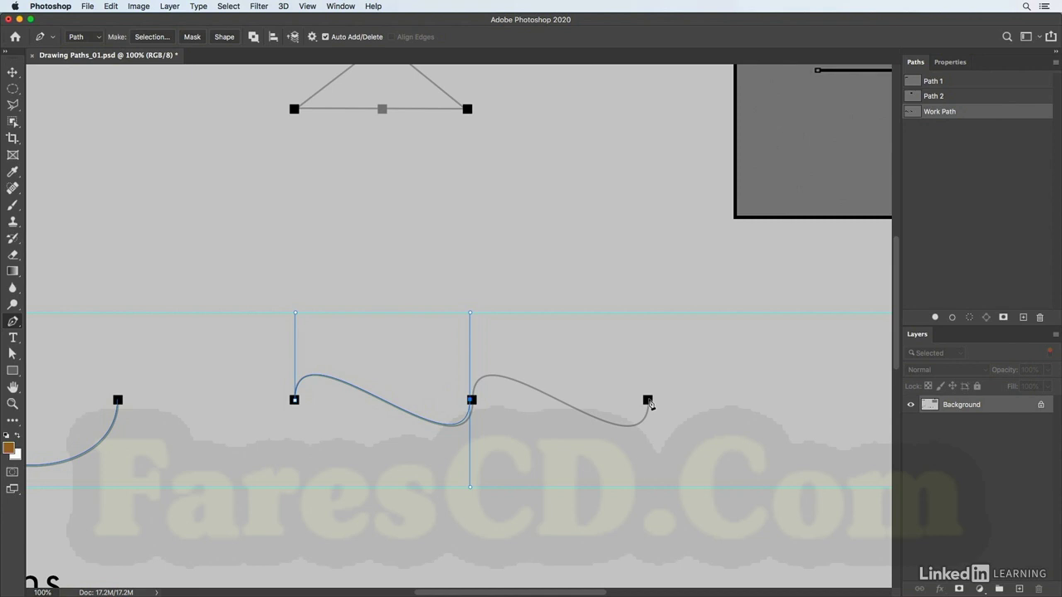
left_click_drag(648, 401, 652, 313)
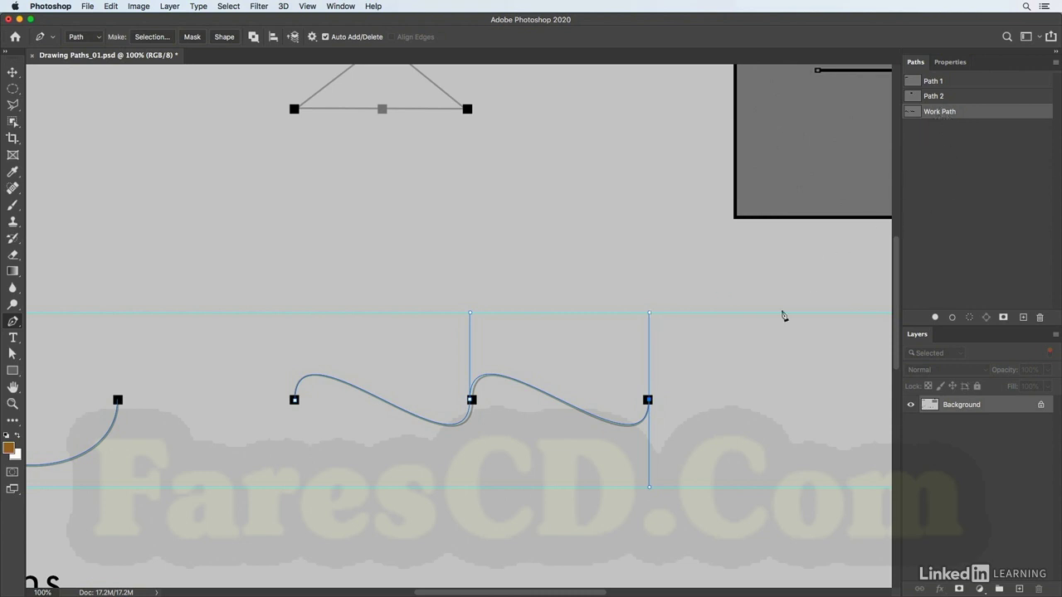
Step: Deselect the finished wave path and save the work path as Path 3
key("a")
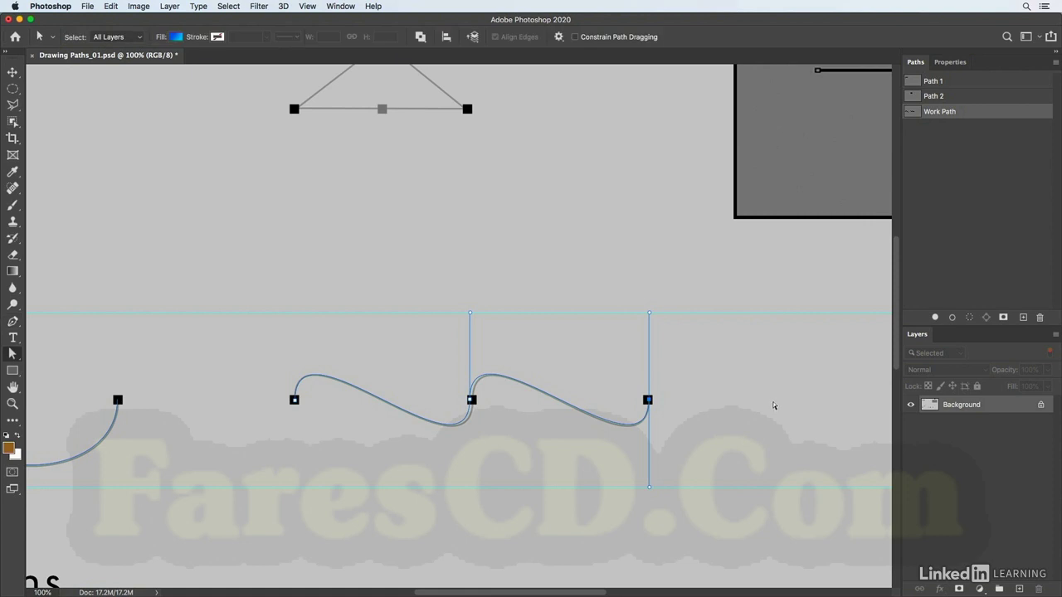
left_click(771, 399)
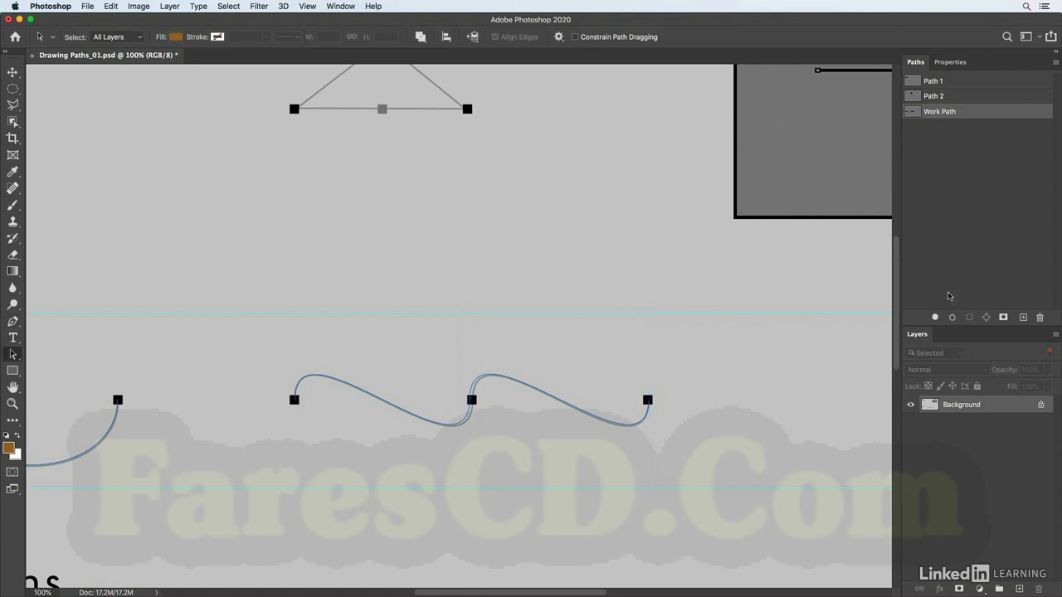
key("p")
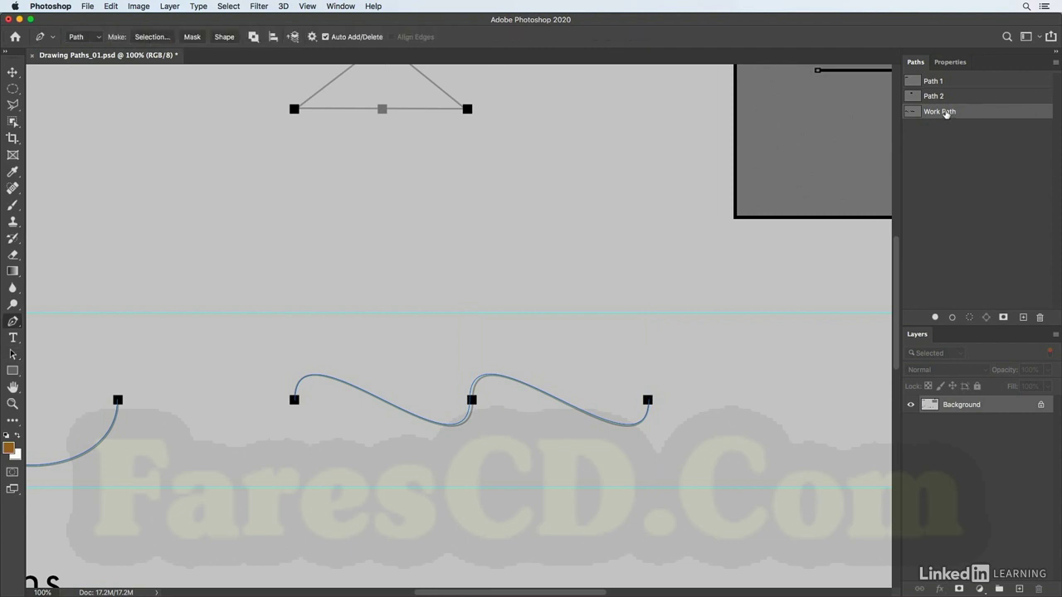
double_click(945, 113)
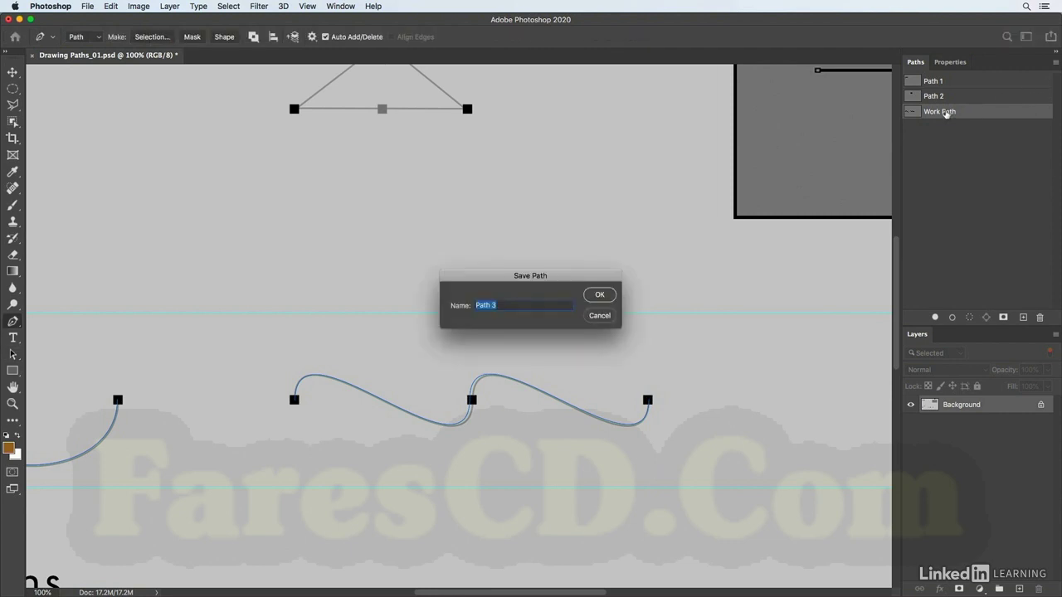
key("Return")
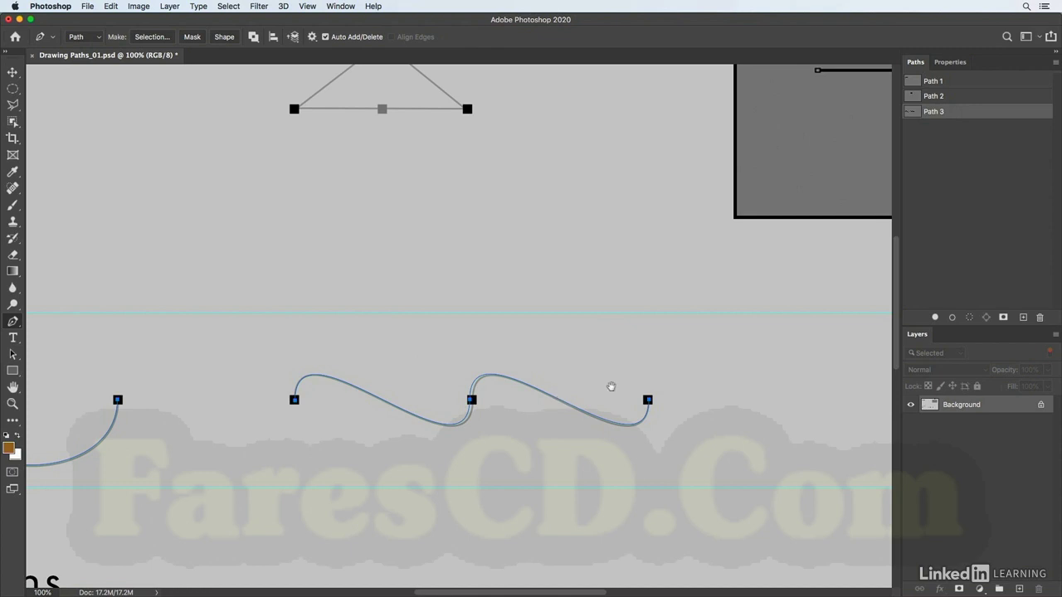
Step: Trace the ellipse as a closed path, with direction lines up from its left square and down from its right square to the guides
left_click_drag(743, 411, 297, 402)
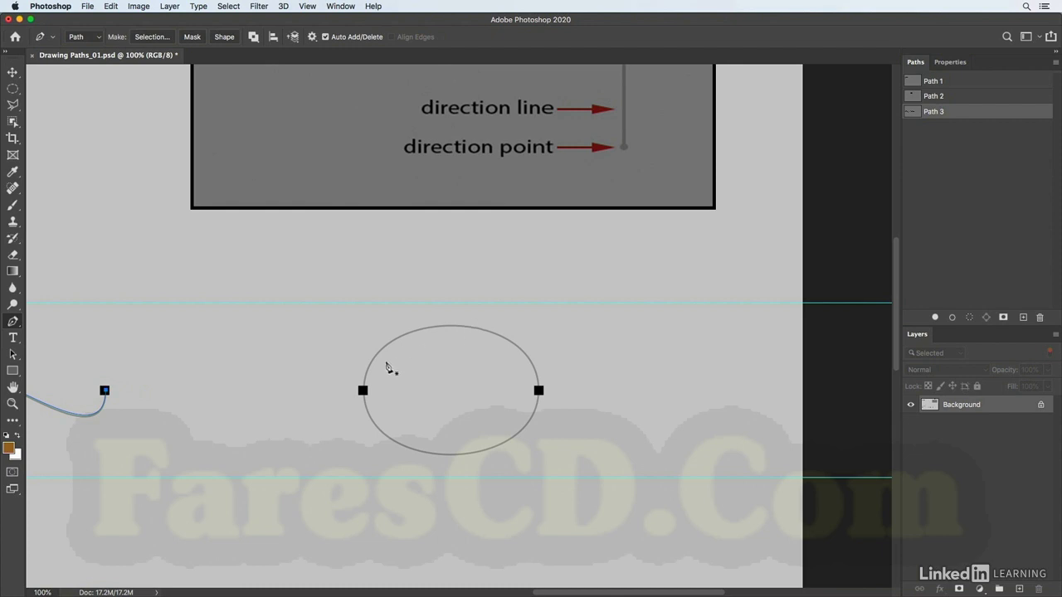
left_click_drag(362, 390, 370, 307)
left_click_drag(540, 391, 539, 482)
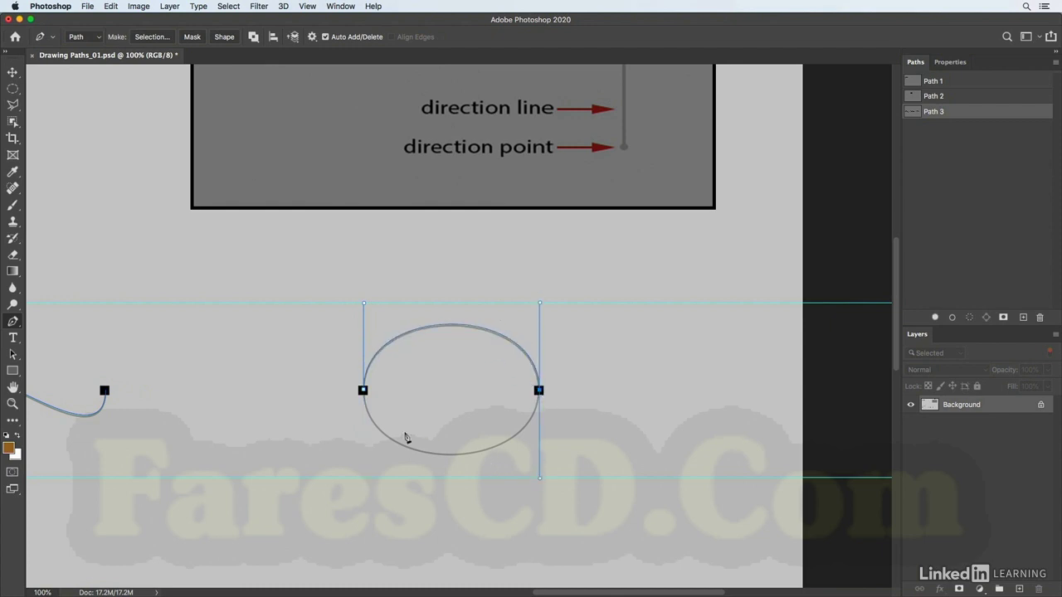
left_click(364, 391)
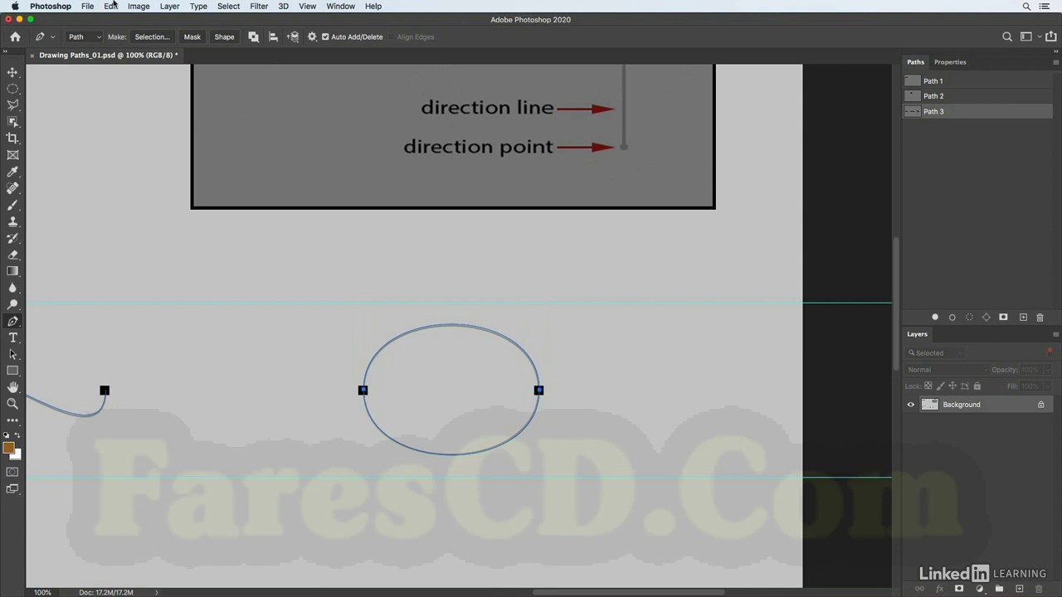
Step: Save the document as Drawing Paths_02.psd in Photoshop format in the 04 The Pen tools folder
left_click(88, 6)
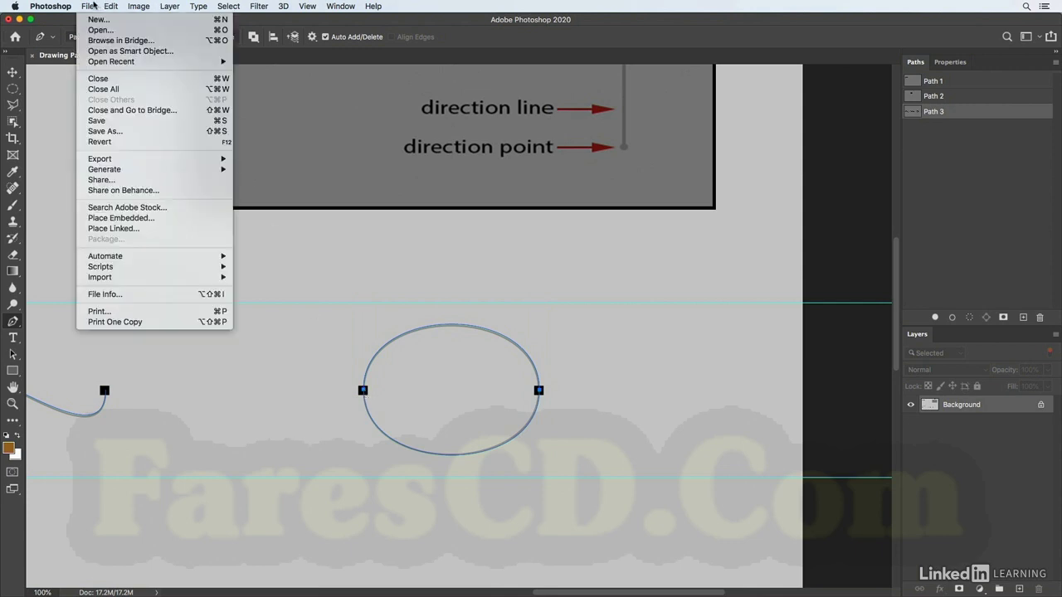
left_click(108, 131)
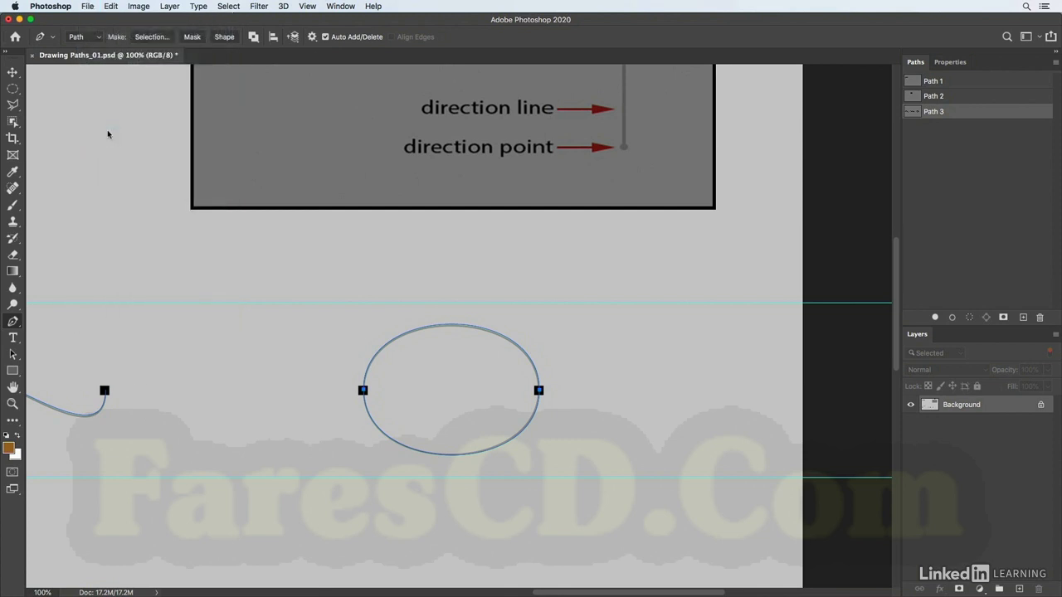
key("Right")
key("BackSpace")
type("2")
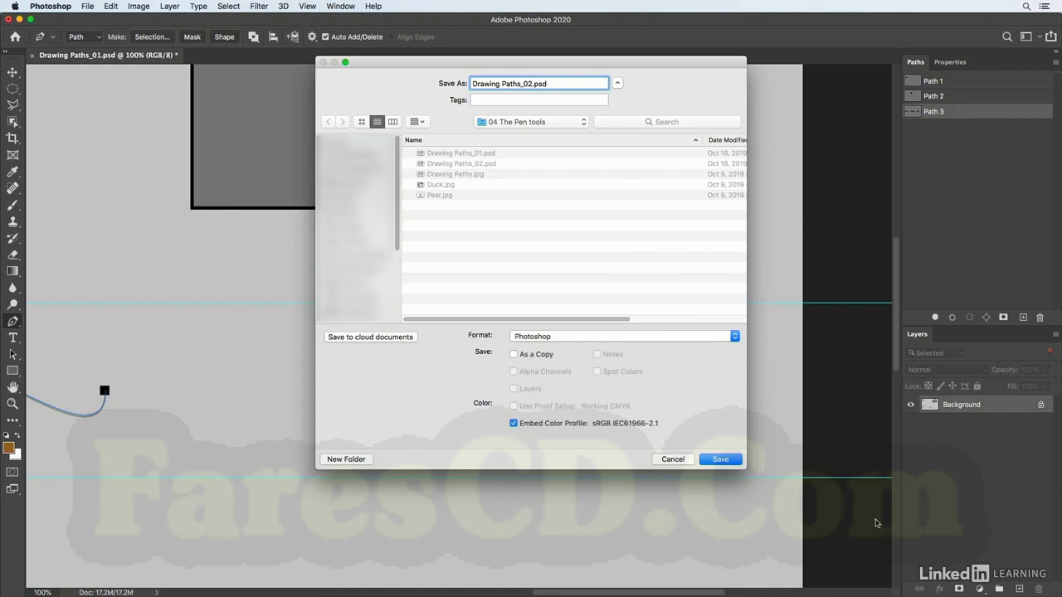
left_click(722, 458)
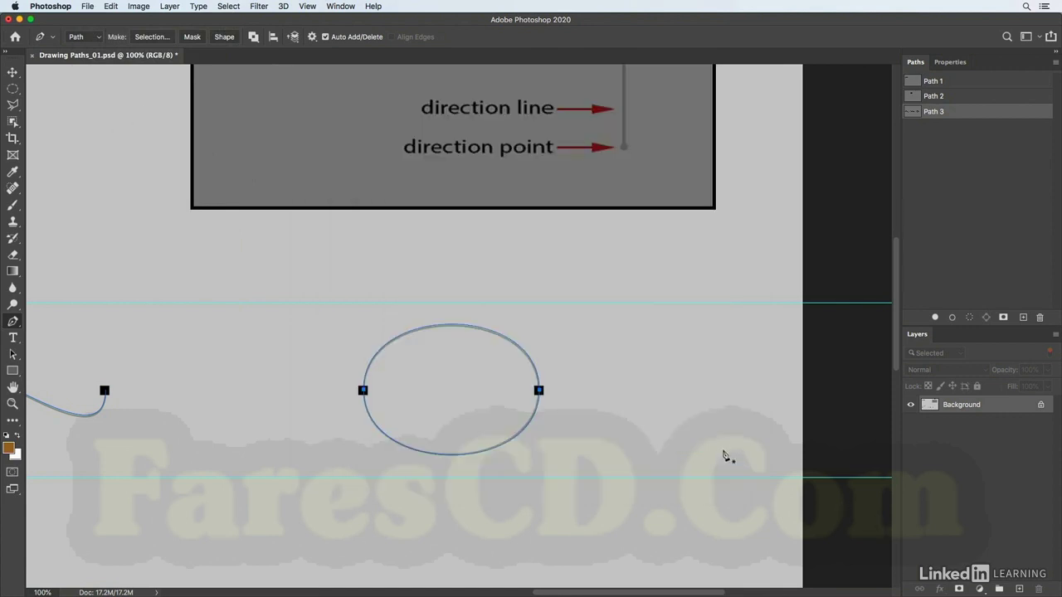